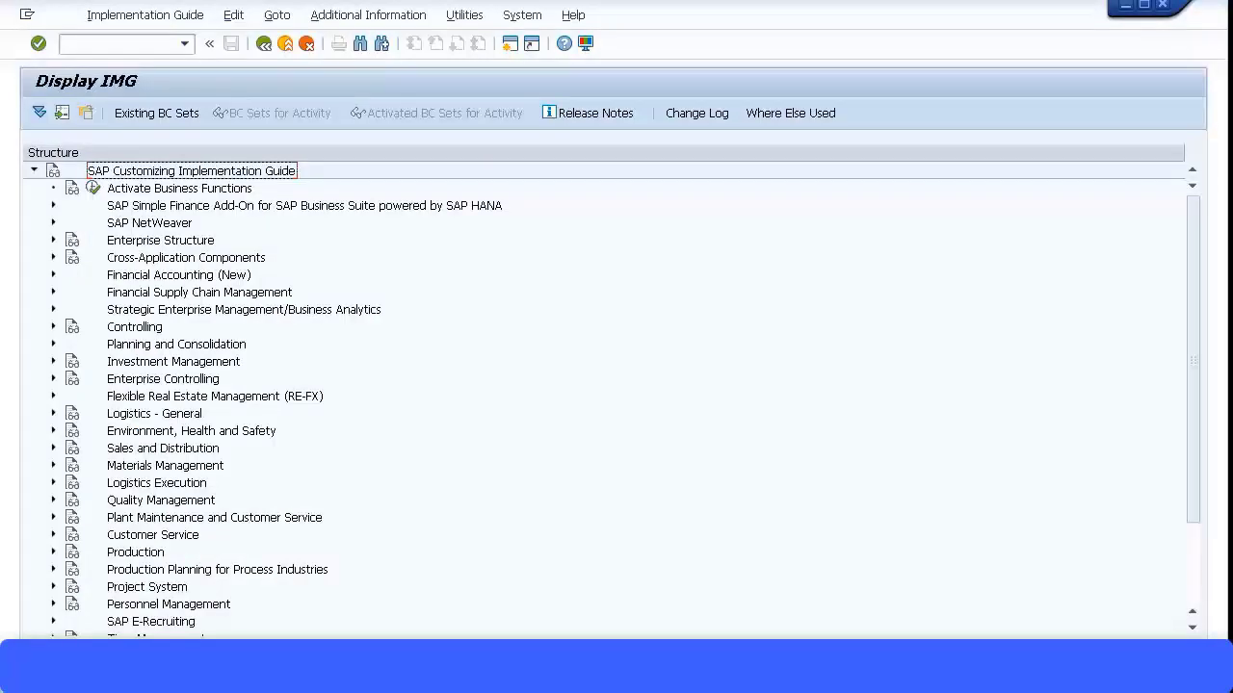
# Step: Show each IMG activity's technical key via Additional Information > Display Key > IMG Activity
pyautogui.click(362, 20)
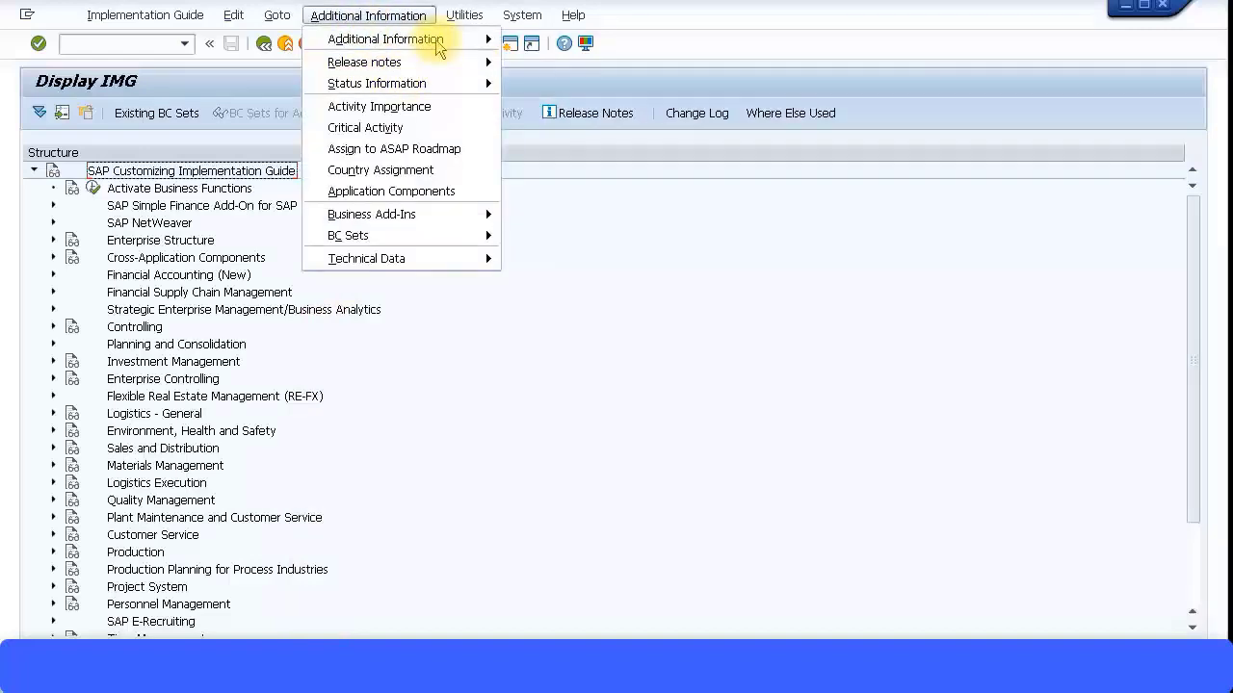
pyautogui.moveTo(441, 43)
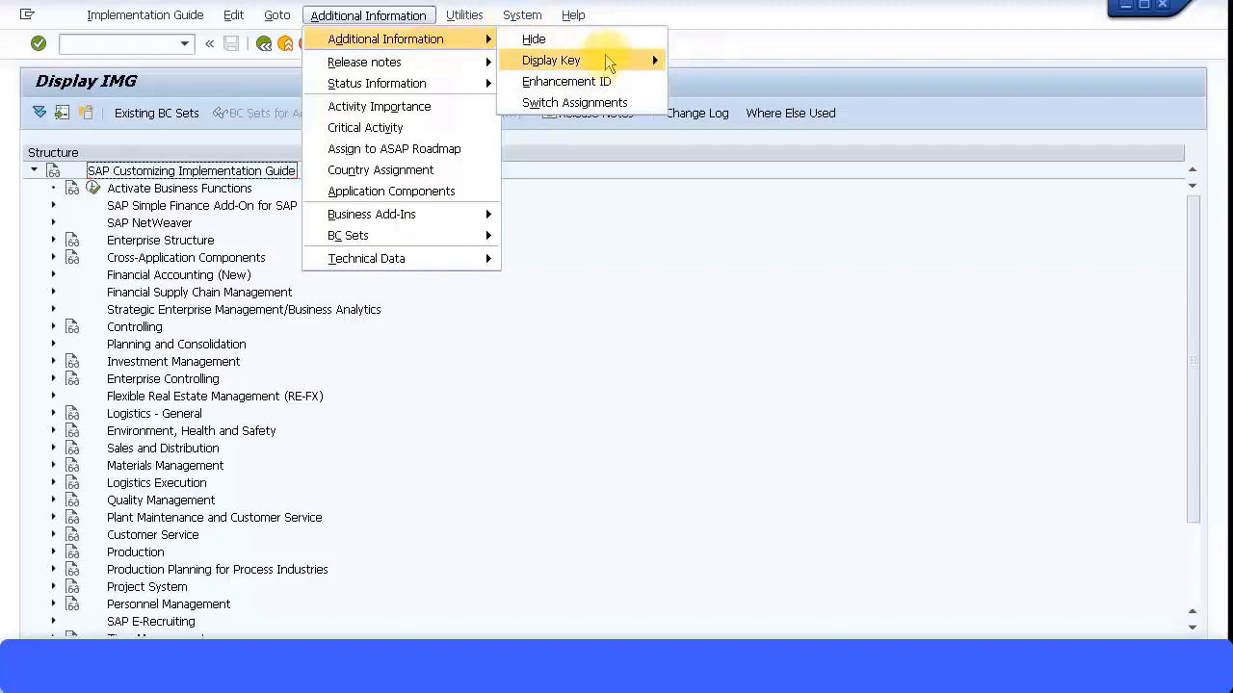
pyautogui.moveTo(607, 54)
pyautogui.click(711, 104)
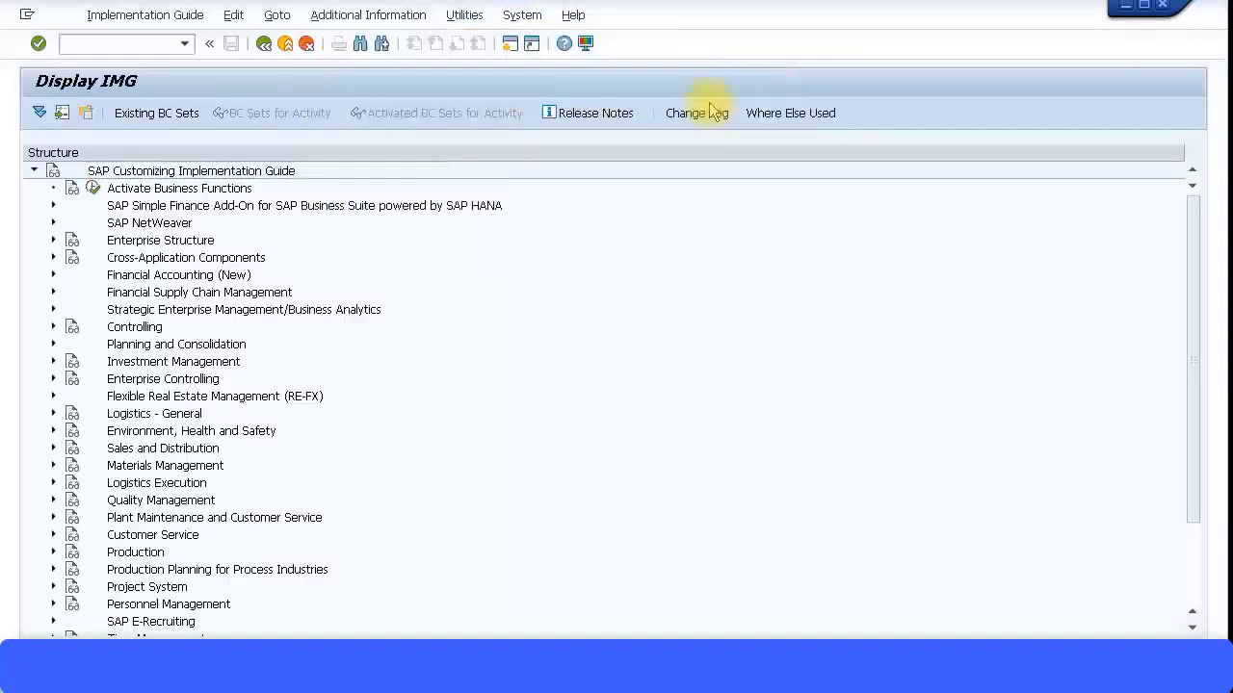
# Step: Expand Controlling > Internal Orders > Order Master Data and open Define Order Types
pyautogui.click(53, 327)
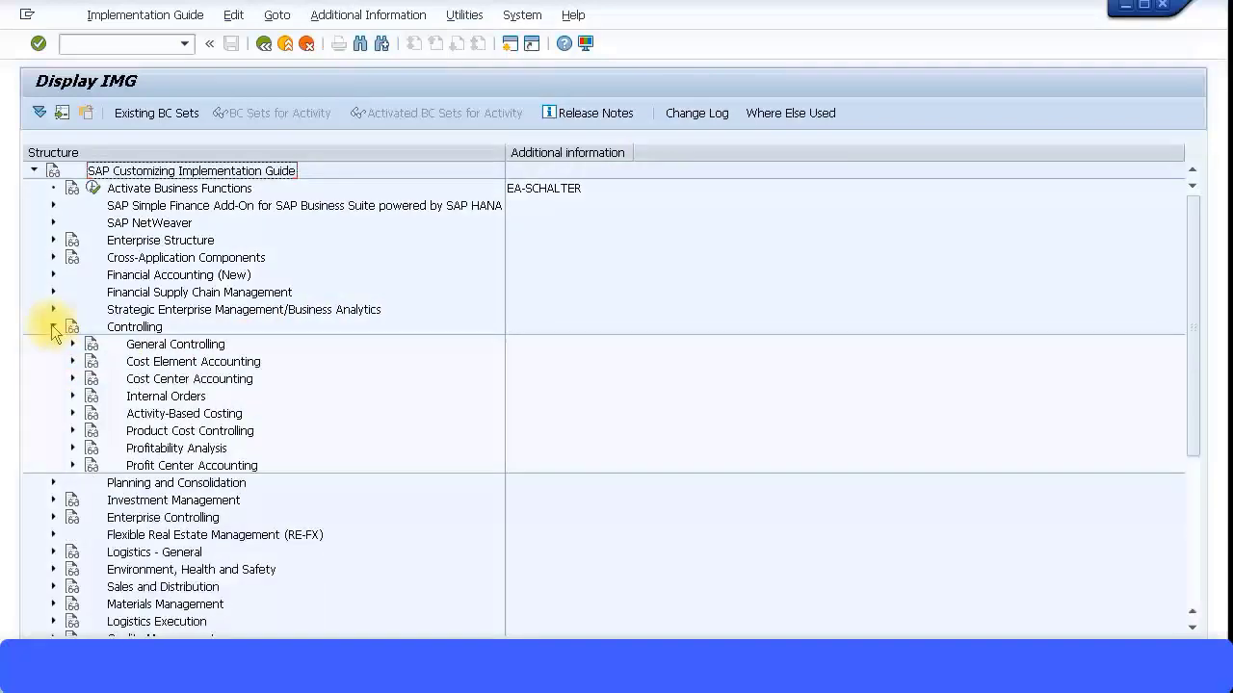
pyautogui.click(72, 396)
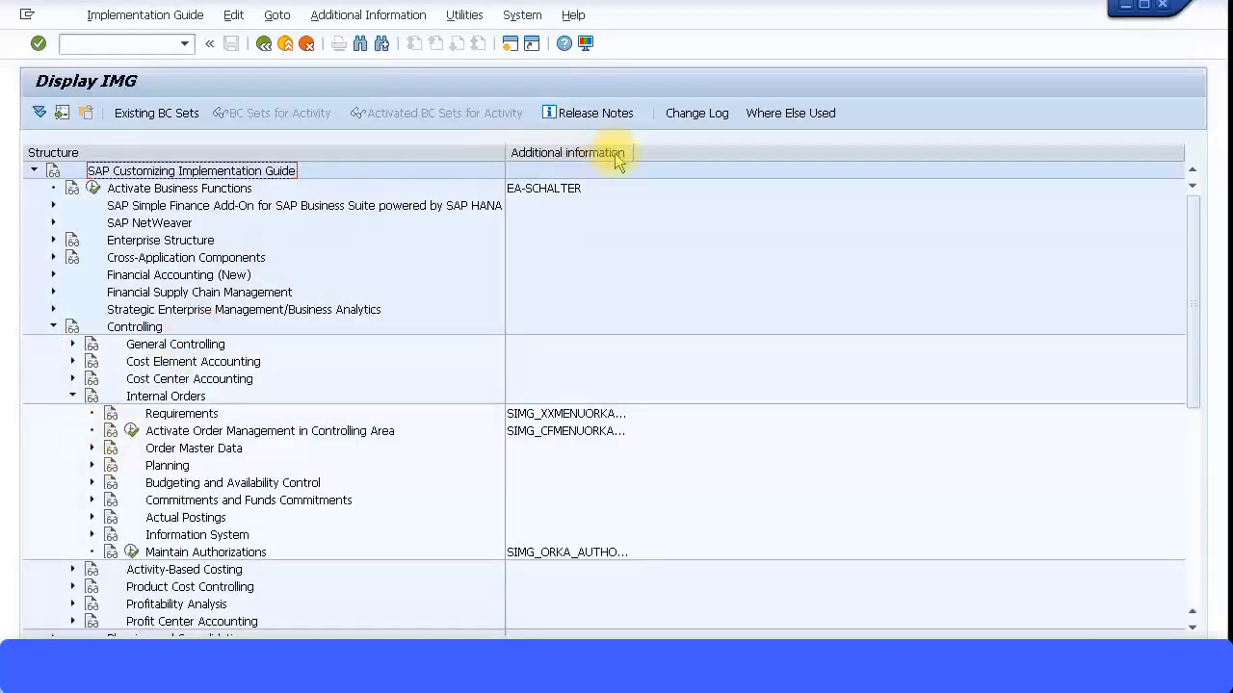
pyautogui.moveTo(635, 152); pyautogui.dragTo(709, 152)
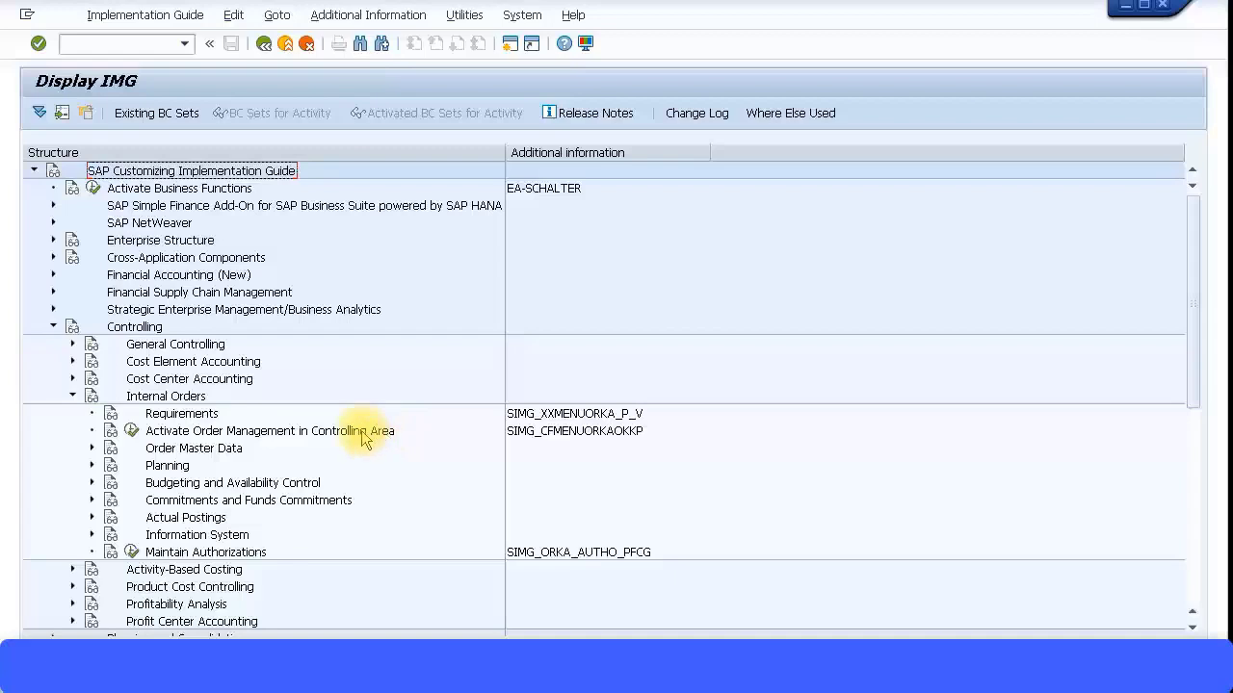
pyautogui.click(92, 449)
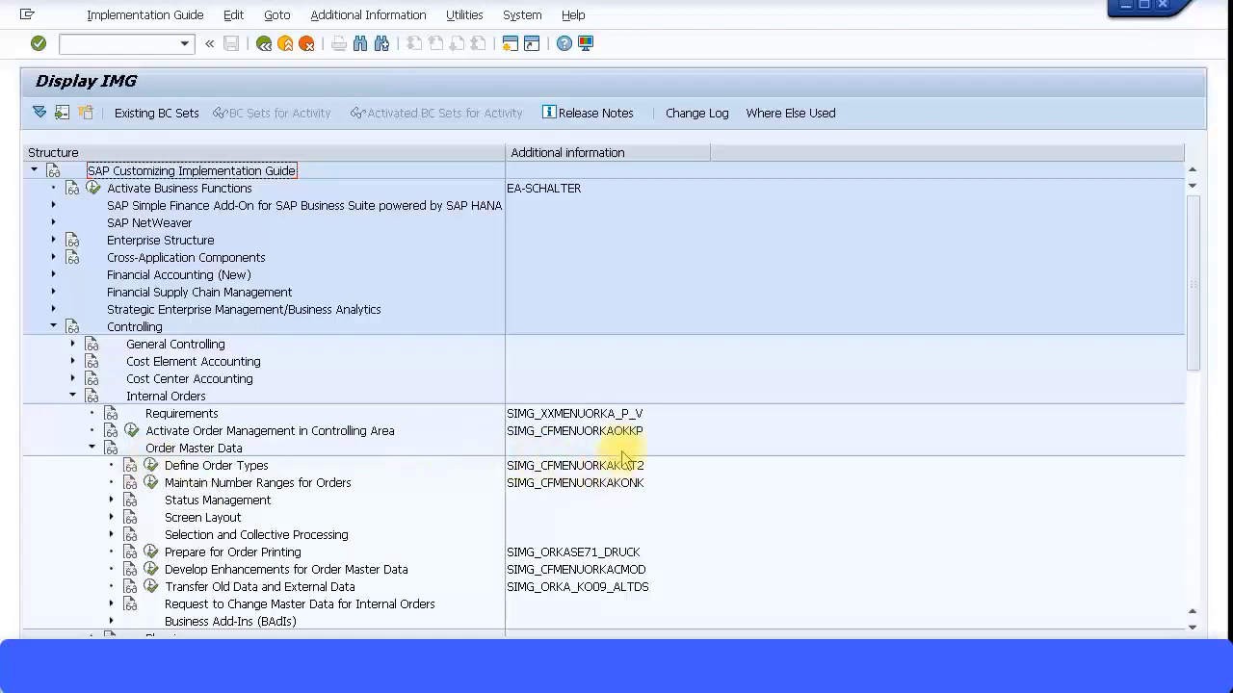
pyautogui.click(151, 466)
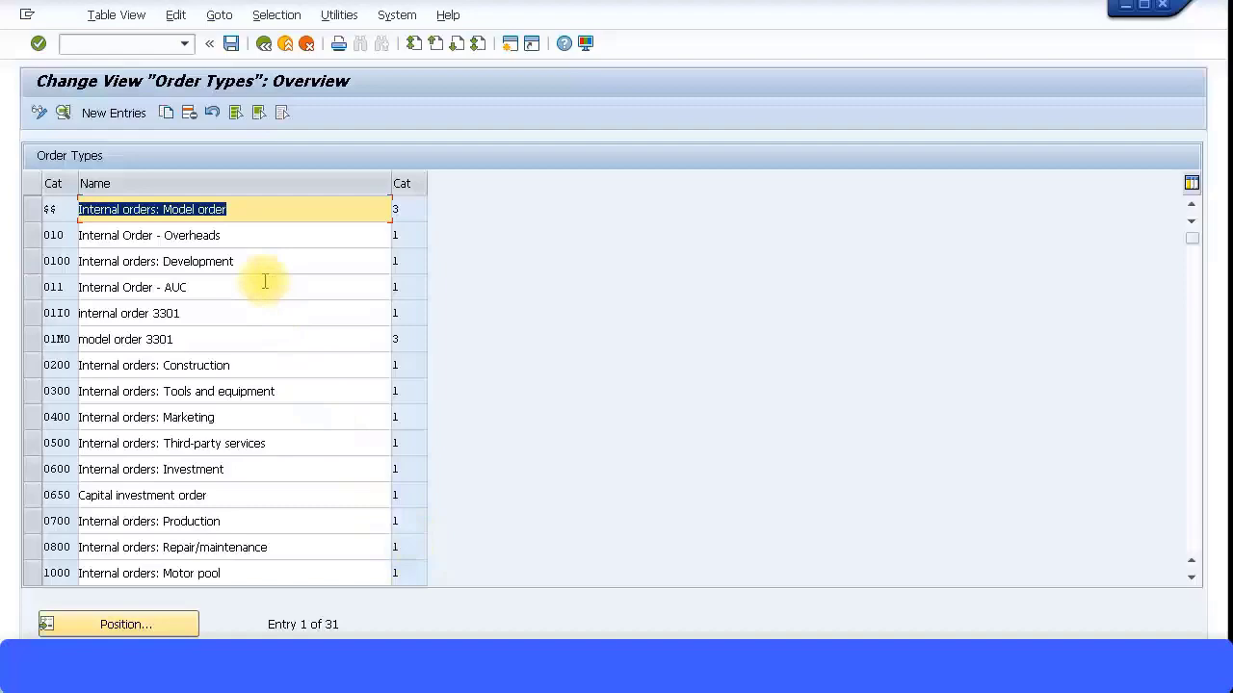
# Step: Scroll down and back up through the 31 internal order types, including 0400 Marketing
pyautogui.scroll(-7, 248, 338)
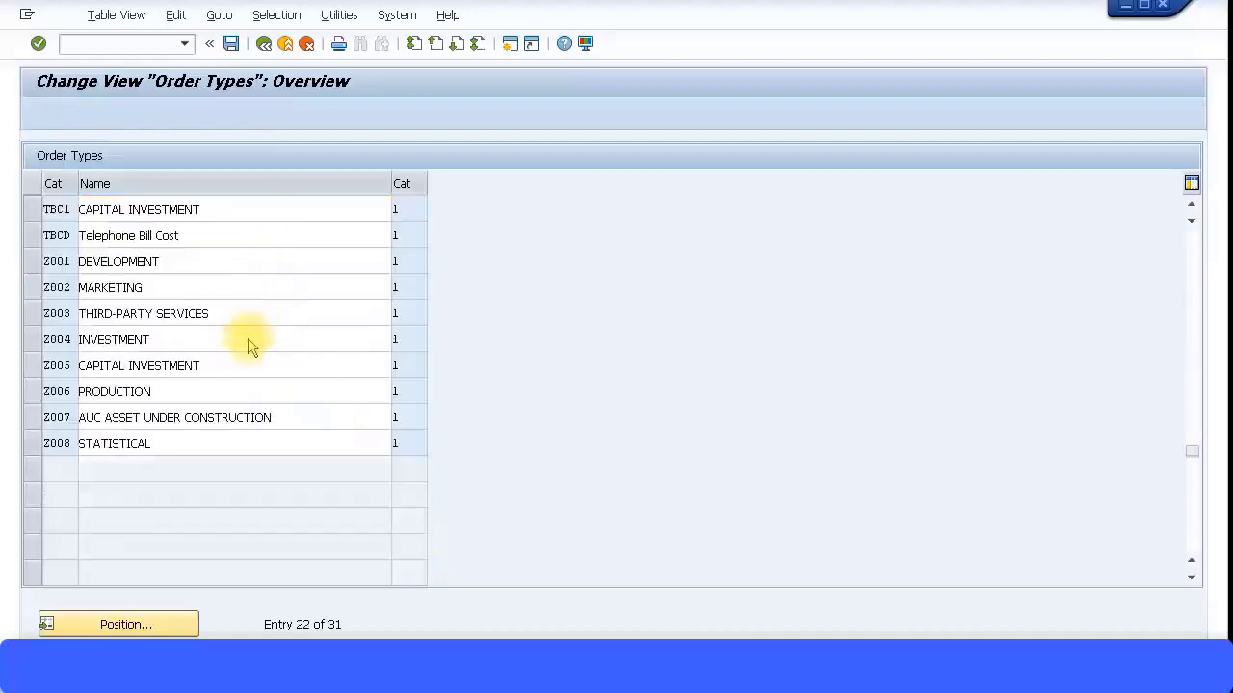
pyautogui.scroll(-3, 247, 338)
pyautogui.scroll(5, 248, 338)
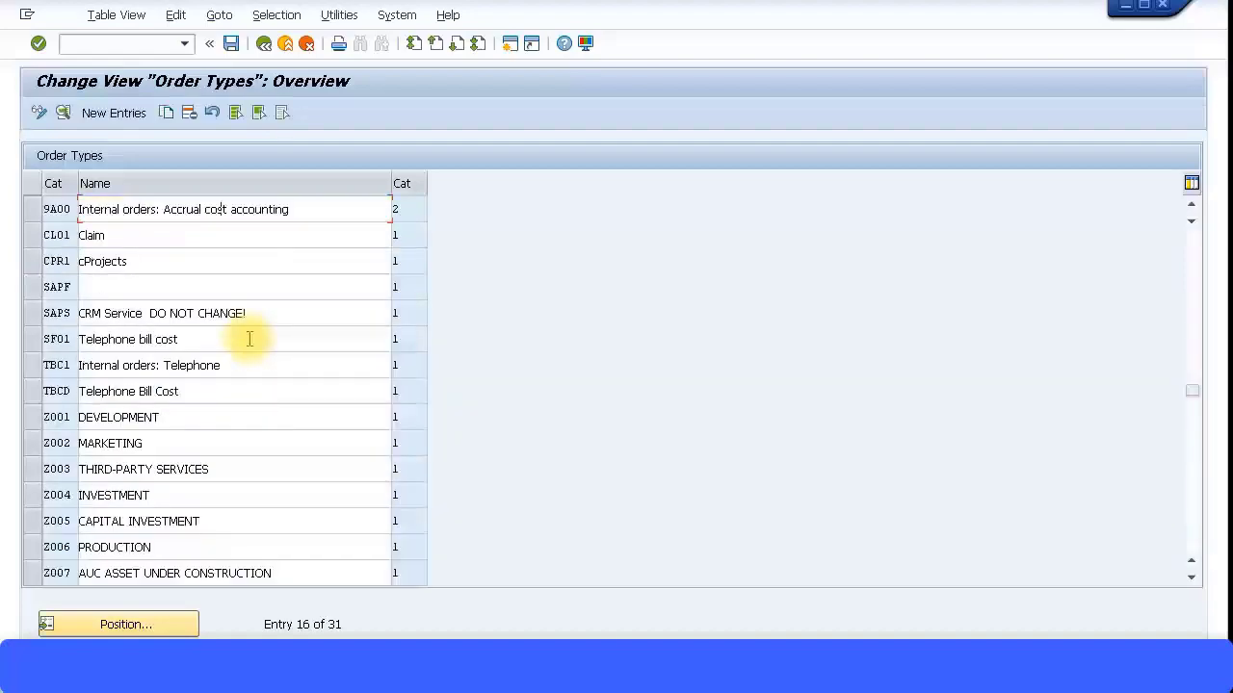
pyautogui.scroll(5, 249, 338)
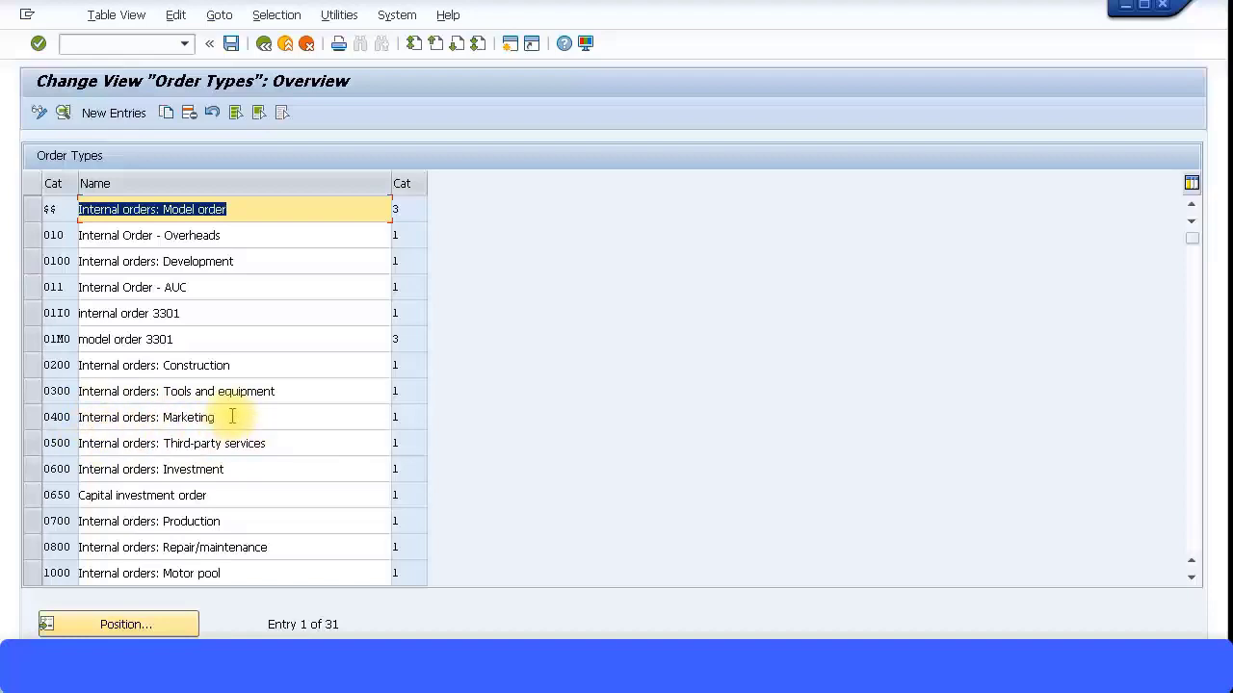
pyautogui.doubleClick(232, 416)
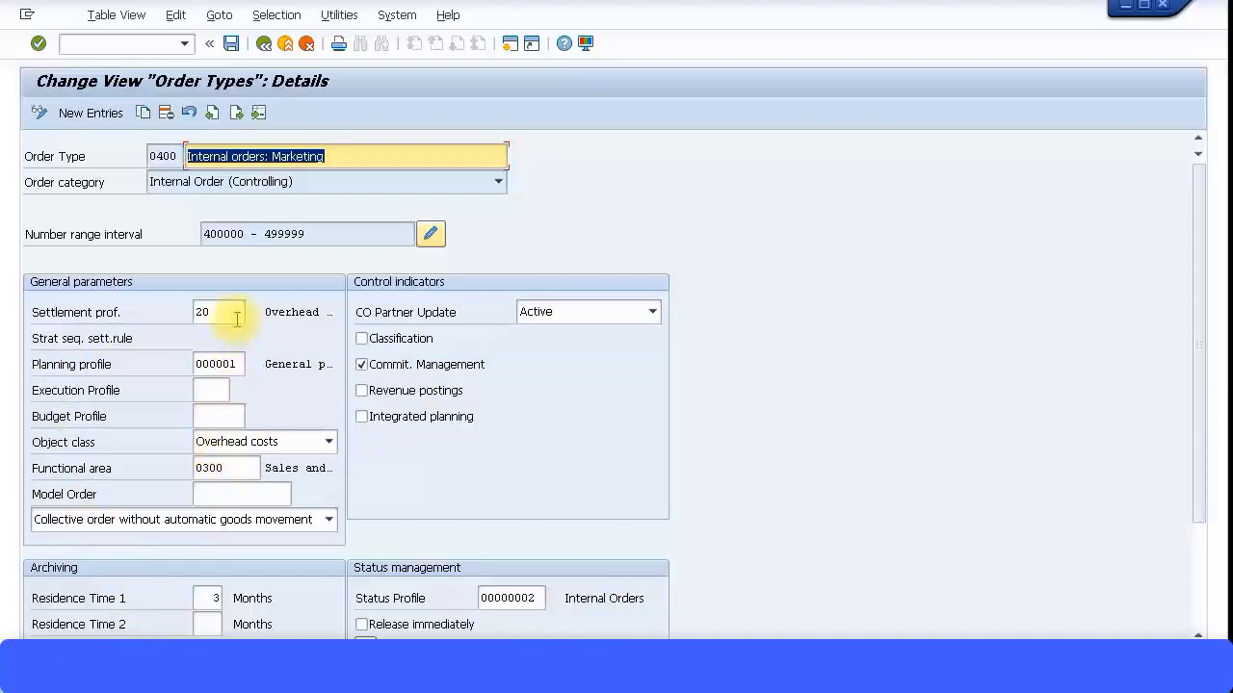
pyautogui.click(236, 319)
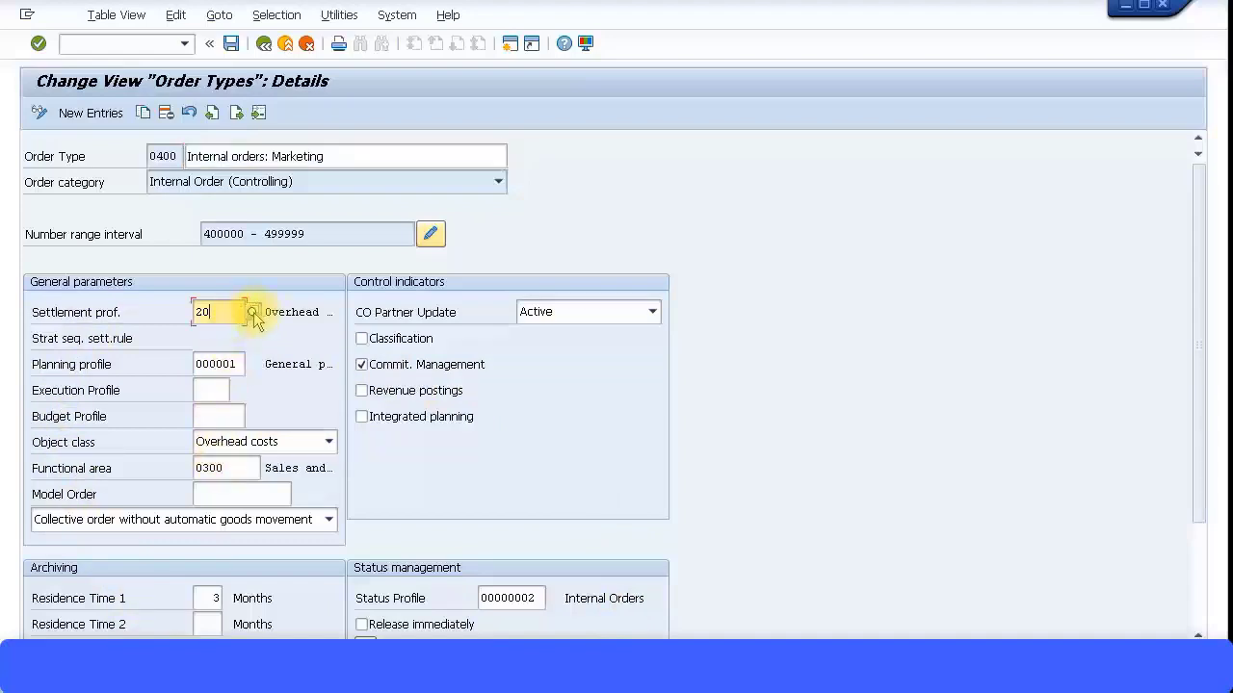
pyautogui.click(252, 313)
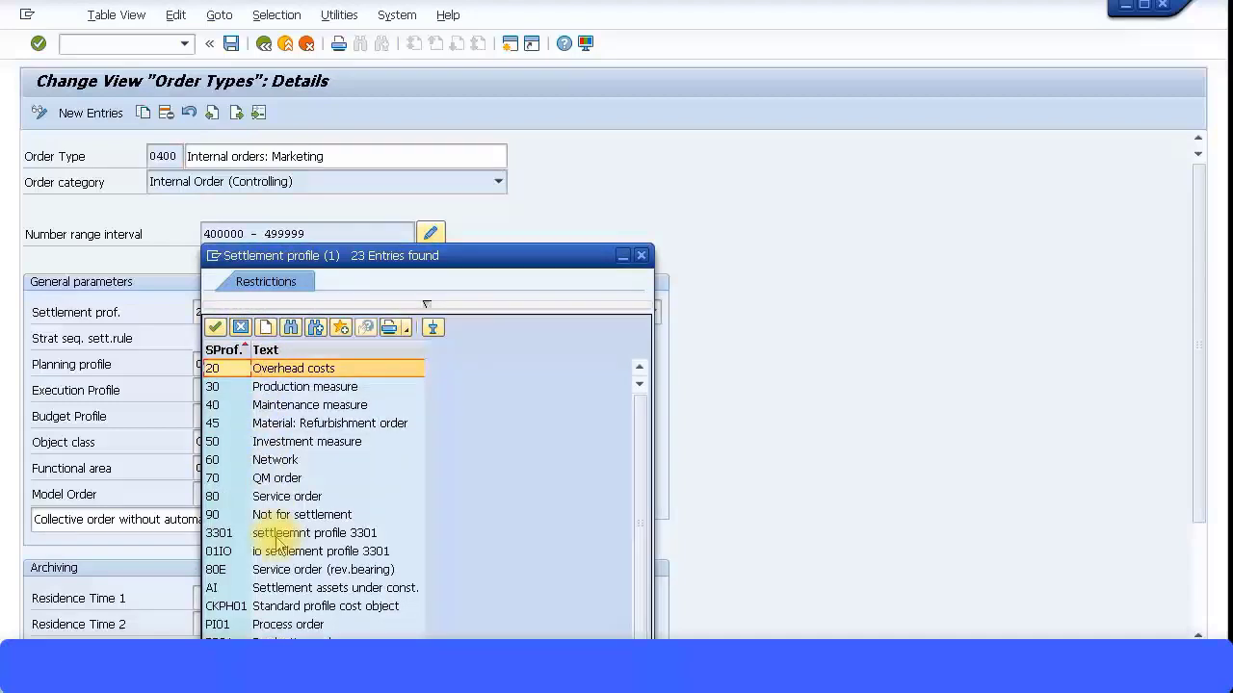
pyautogui.click(642, 256)
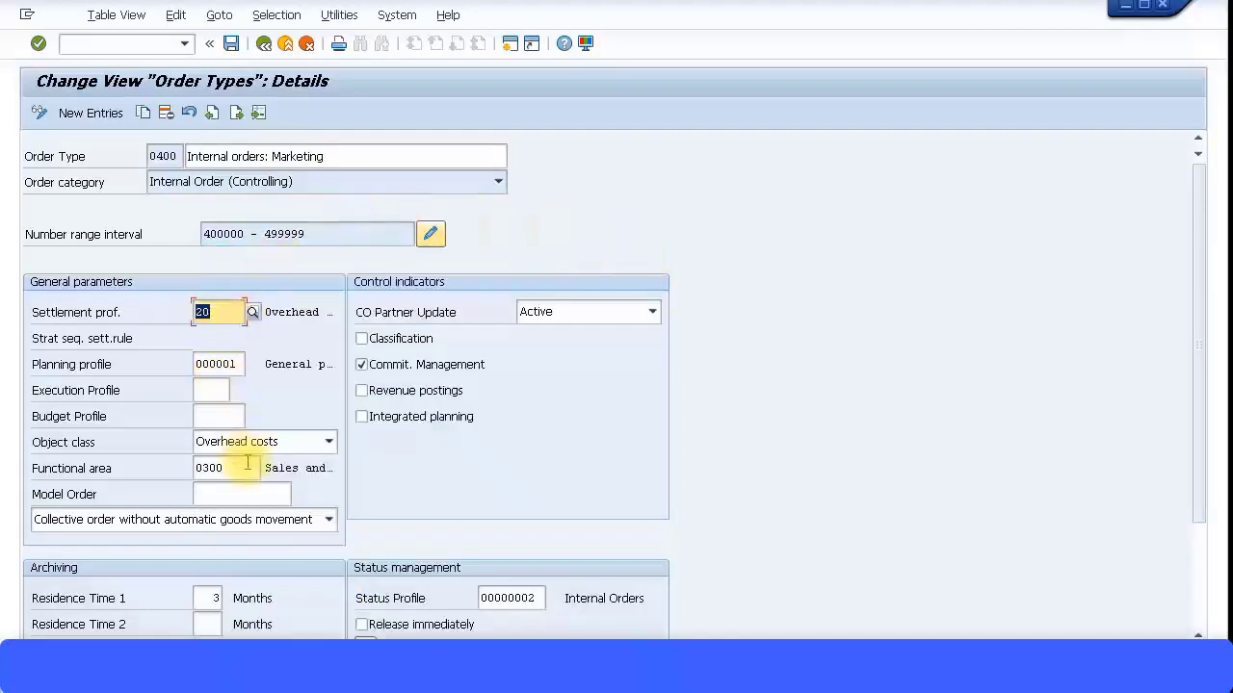
pyautogui.scroll(-1, 241, 576)
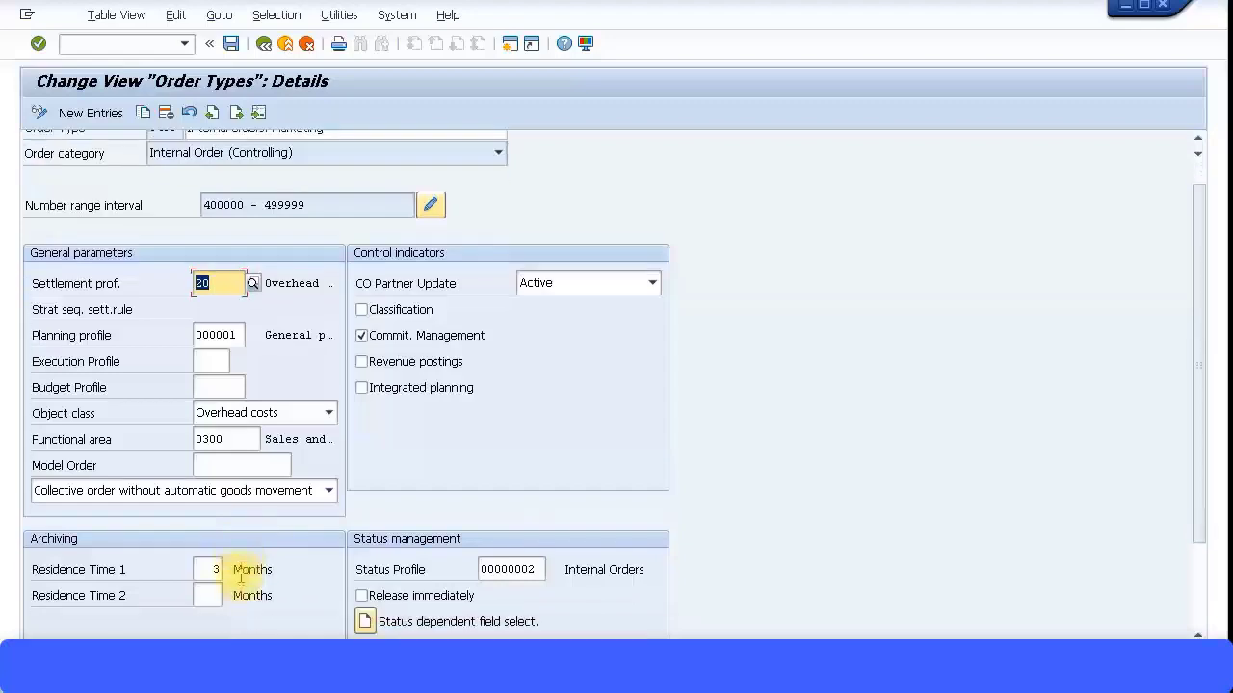
pyautogui.scroll(-1, 240, 576)
pyautogui.scroll(-1, 537, 525)
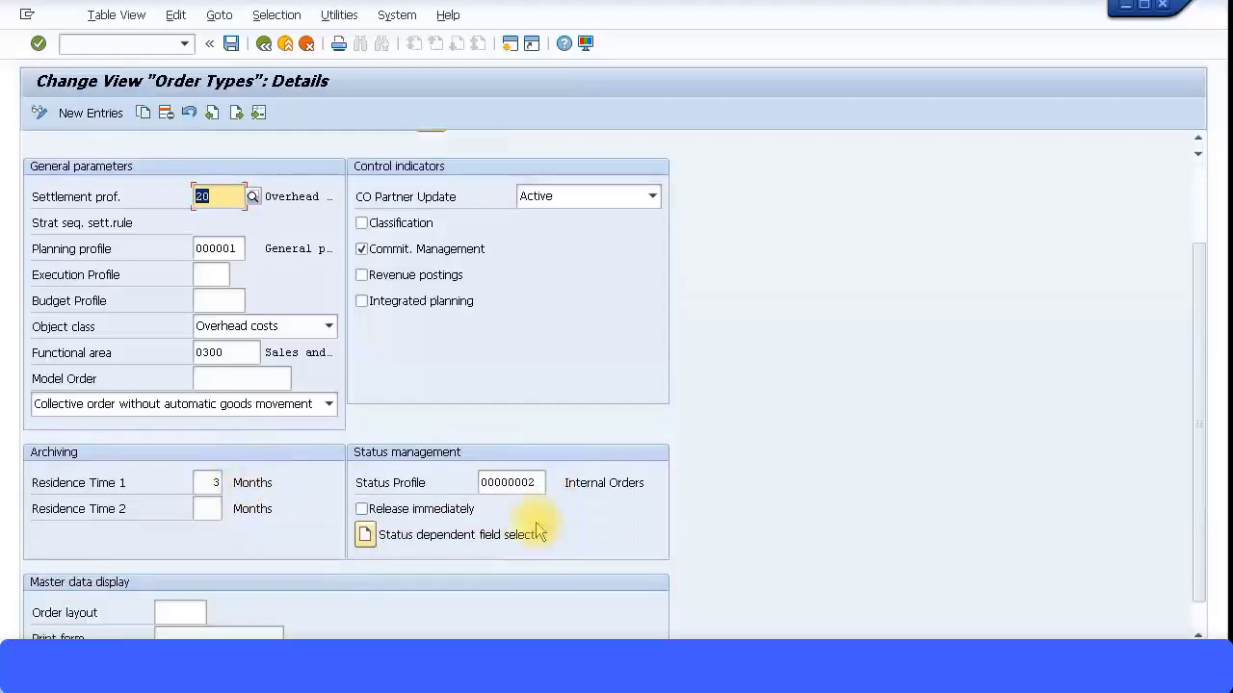
pyautogui.scroll(-1, 537, 533)
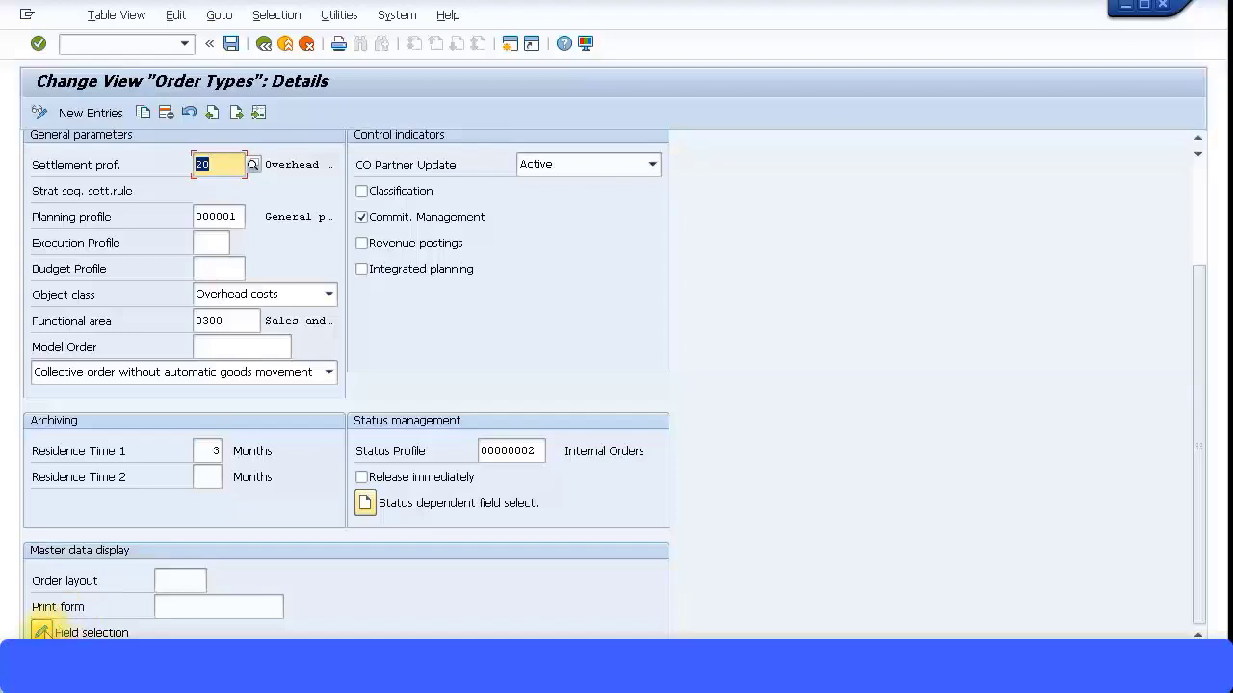
pyautogui.scroll(3, 473, 352)
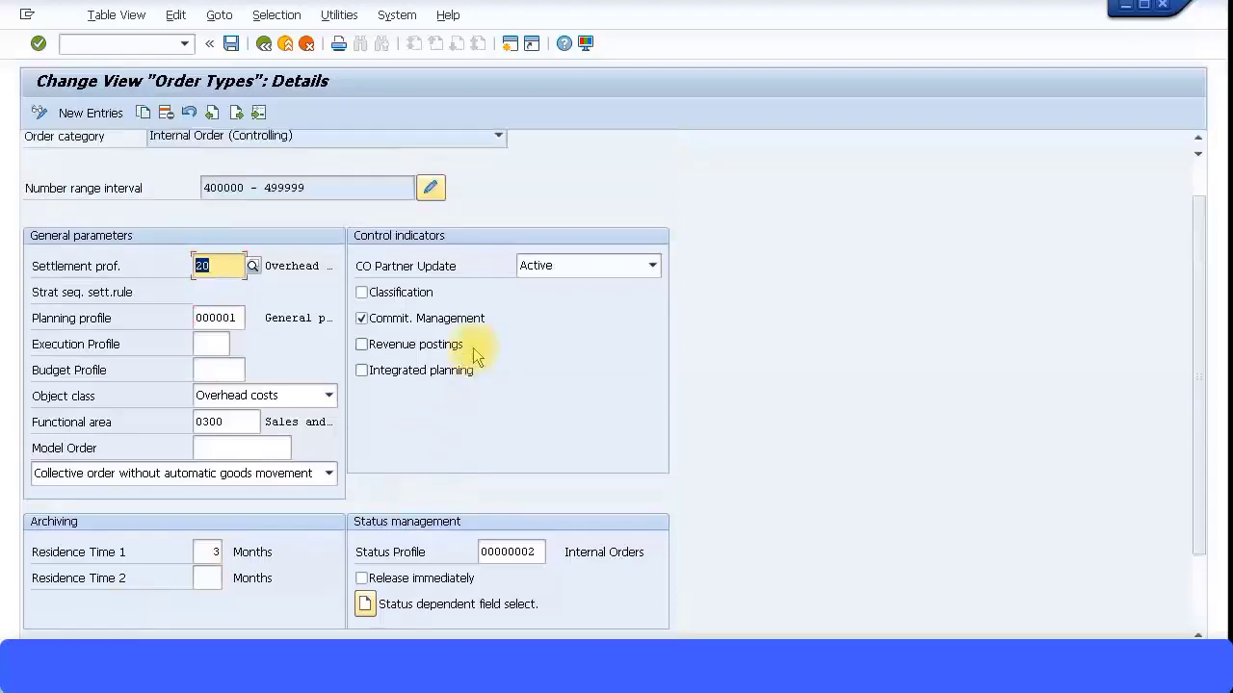
pyautogui.scroll(2, 473, 352)
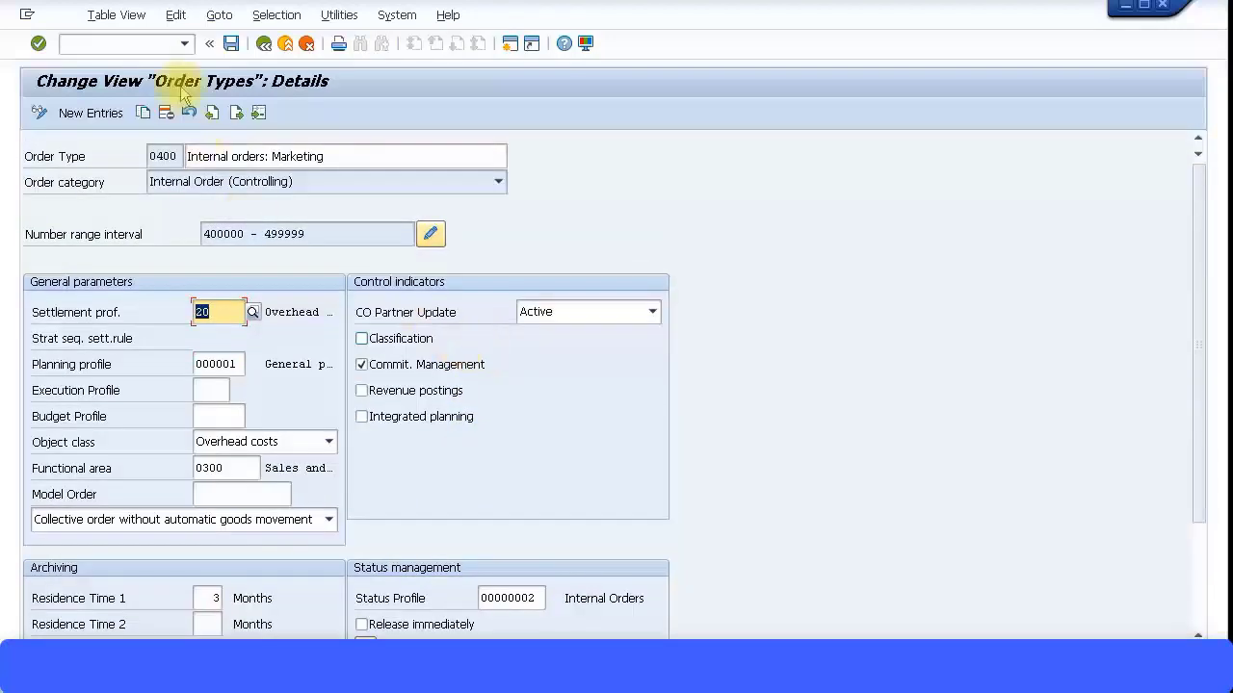
# Step: Back out to SAP Easy Access and start KO01 - Create under Internal Orders > Special Functions > Order
pyautogui.click(265, 44)
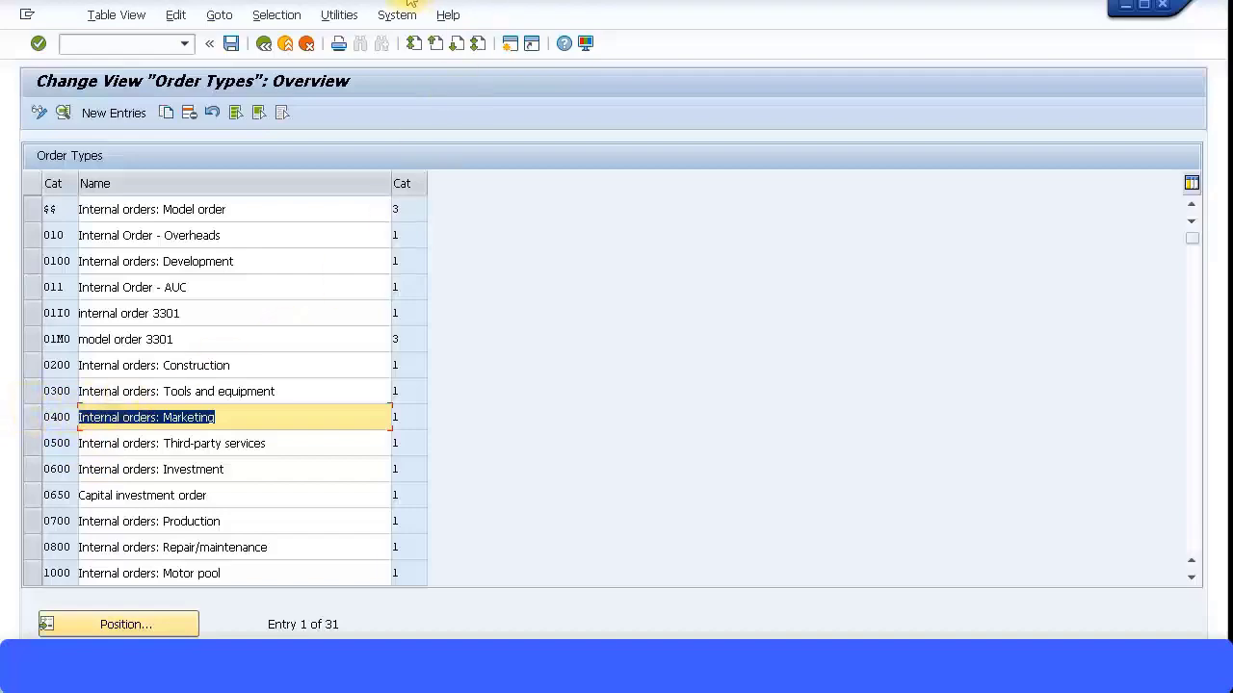
pyautogui.press('F3')
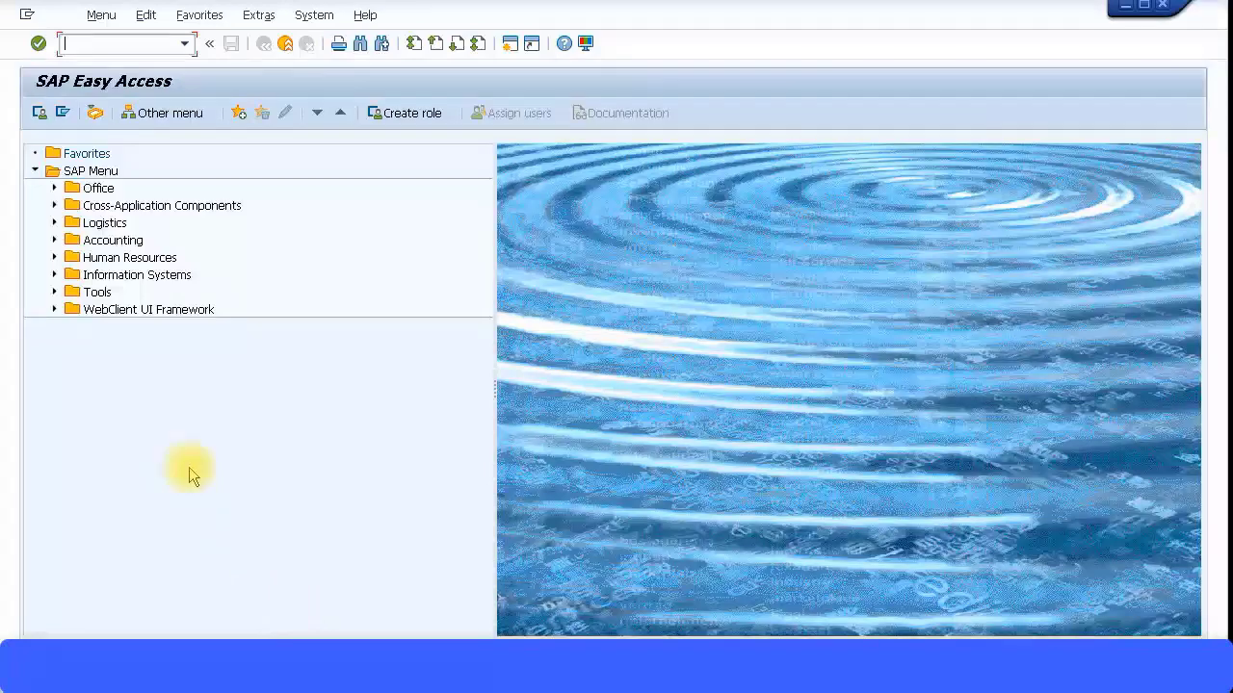
pyautogui.click(54, 241)
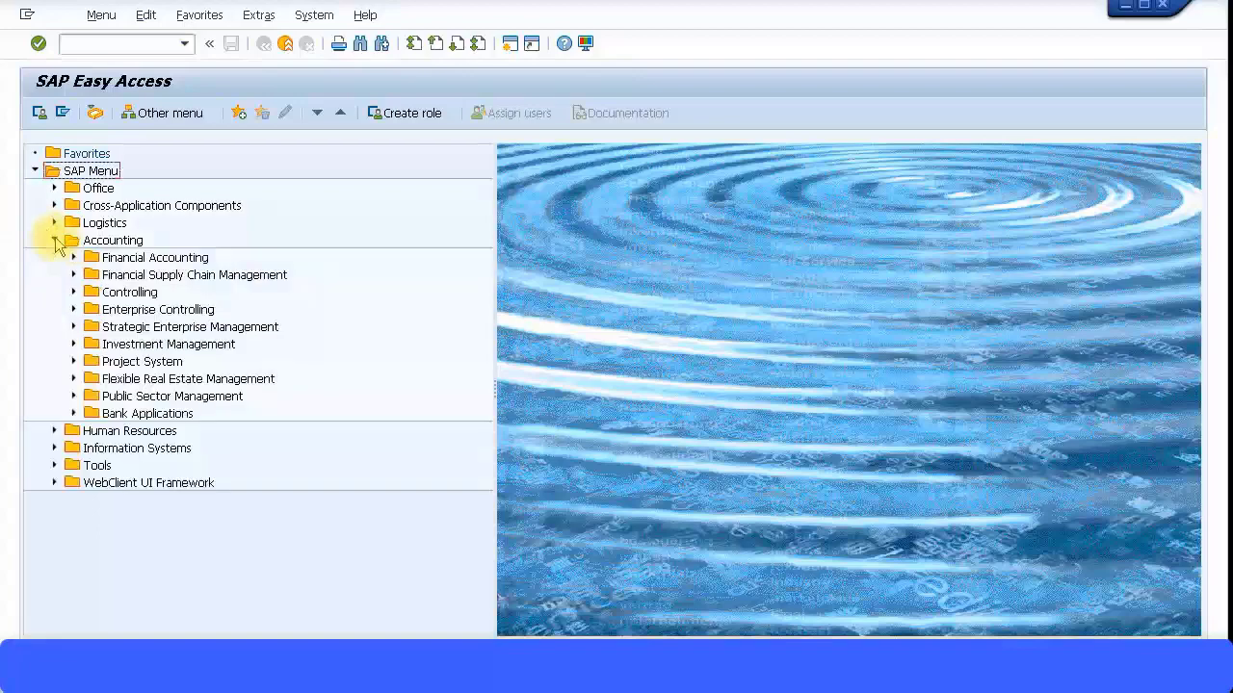
pyautogui.click(74, 292)
pyautogui.click(92, 345)
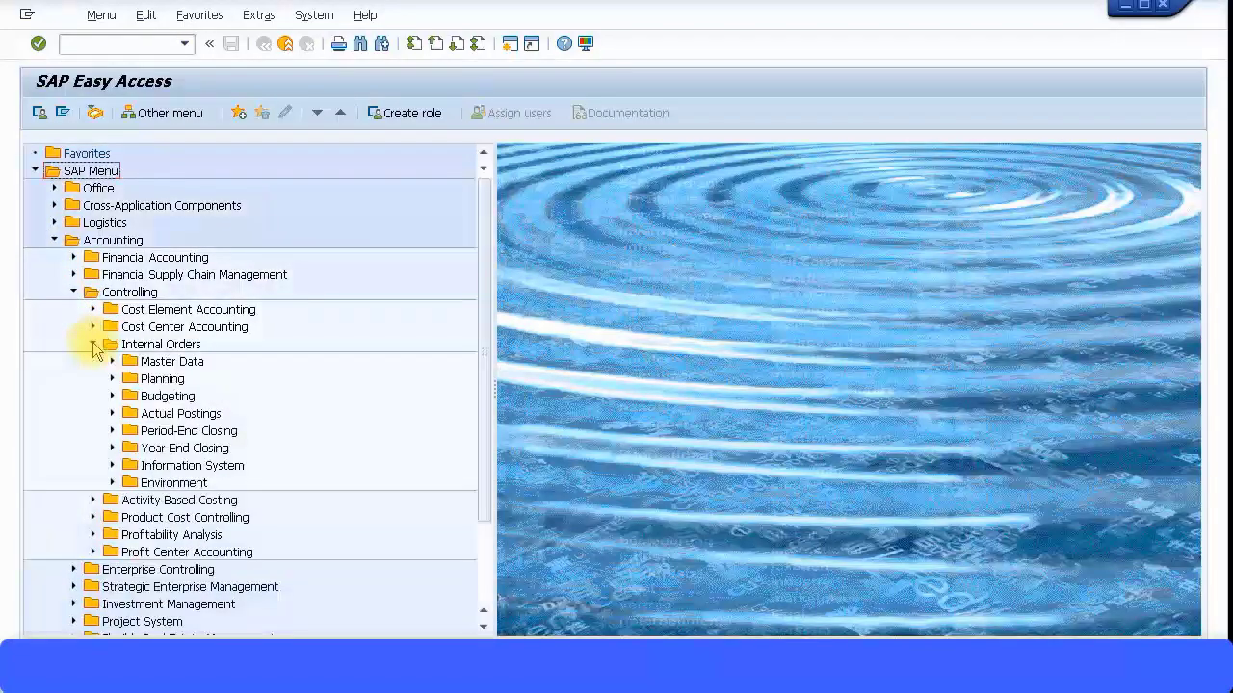
pyautogui.click(112, 362)
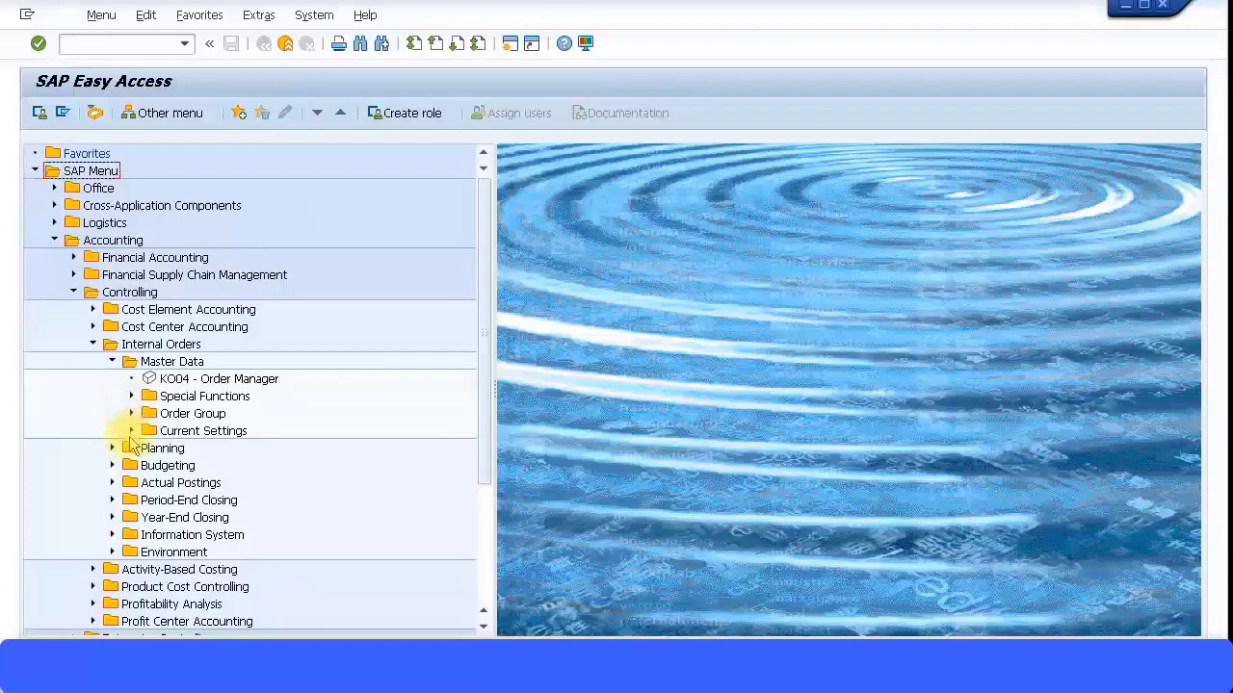
pyautogui.click(131, 396)
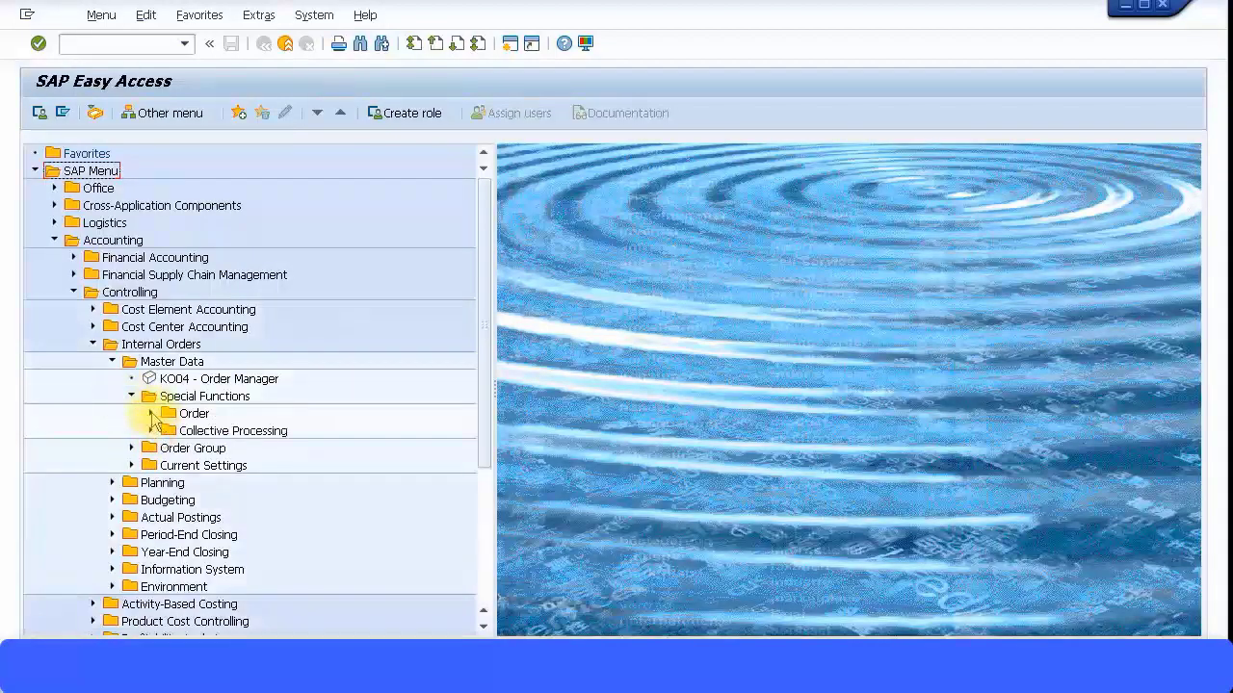
pyautogui.click(150, 414)
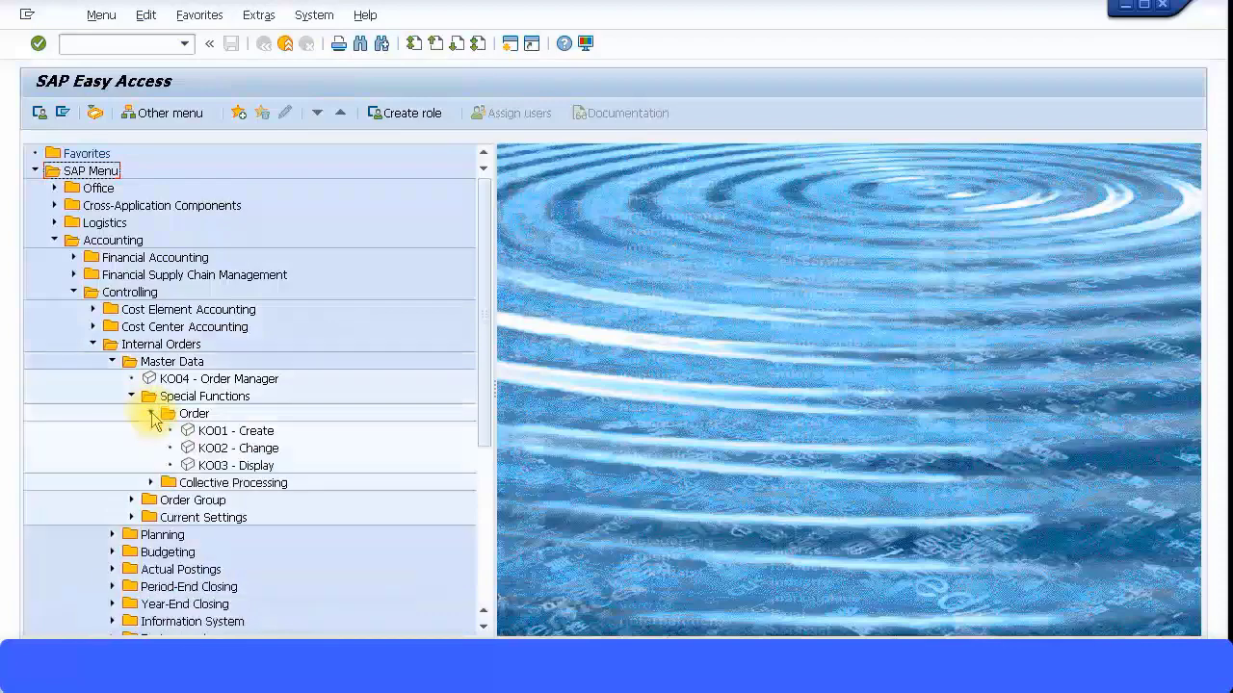
pyautogui.doubleClick(217, 431)
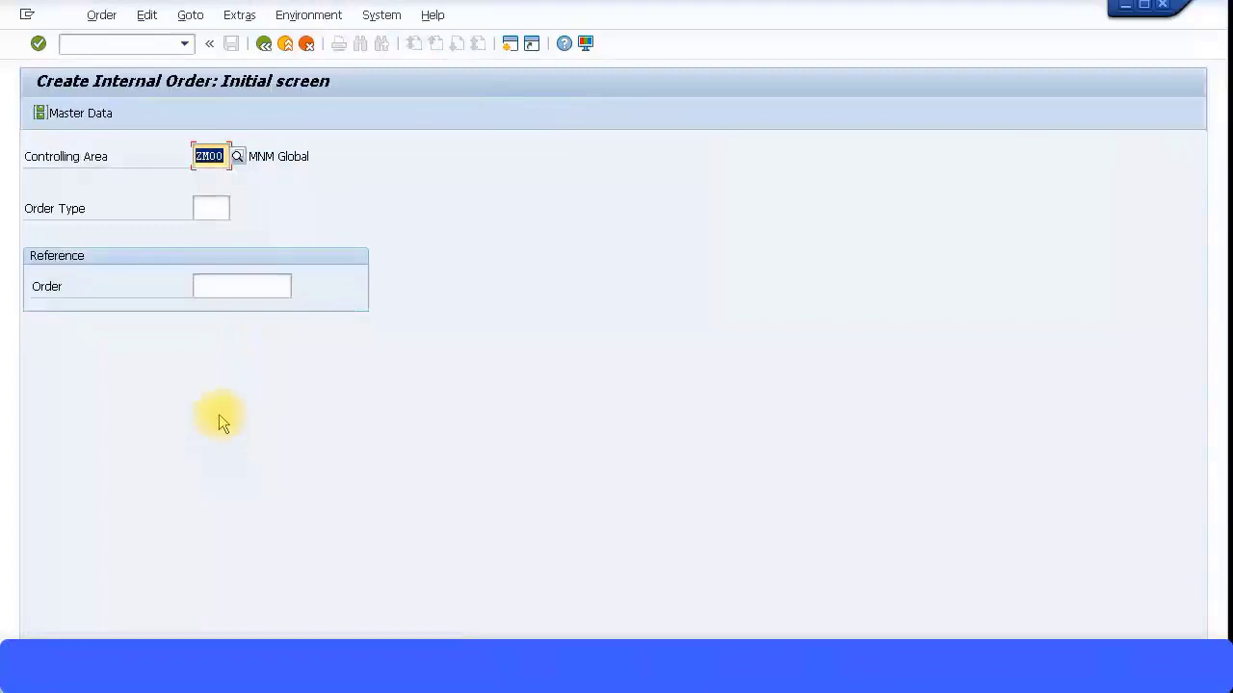
# Step: Pick order type 0400 Internal orders: Marketing and start the description 'Product A - Marketi'
pyautogui.click(213, 210)
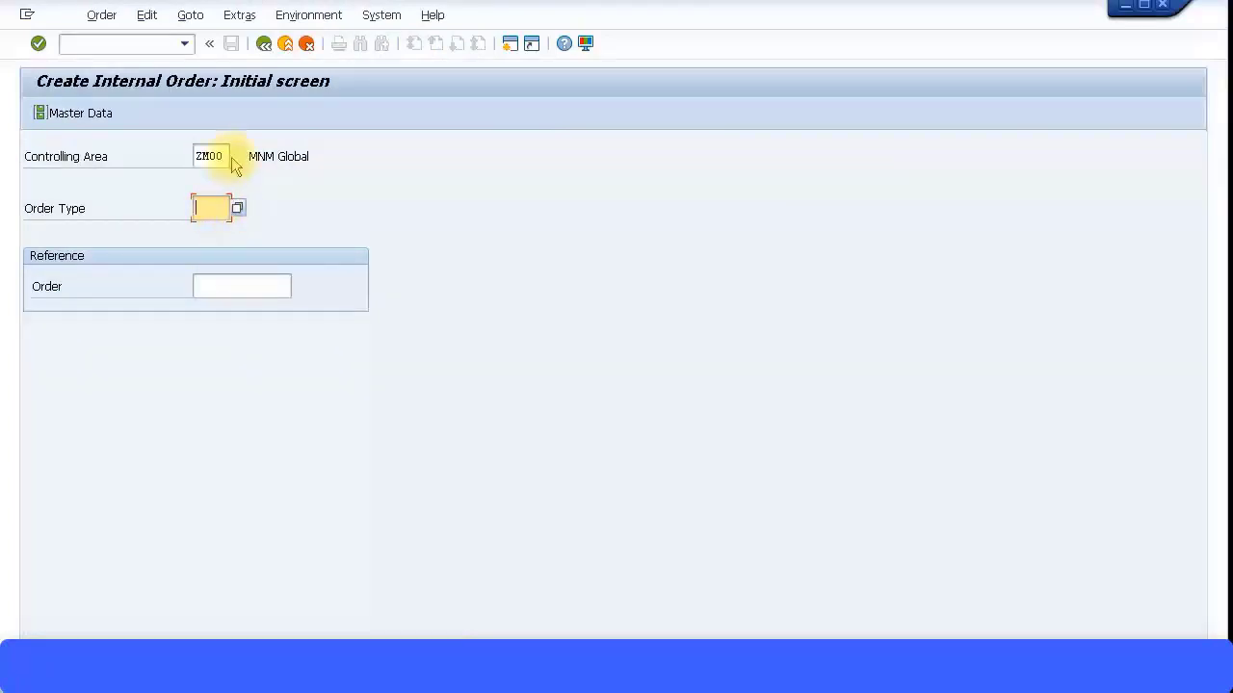
pyautogui.click(239, 208)
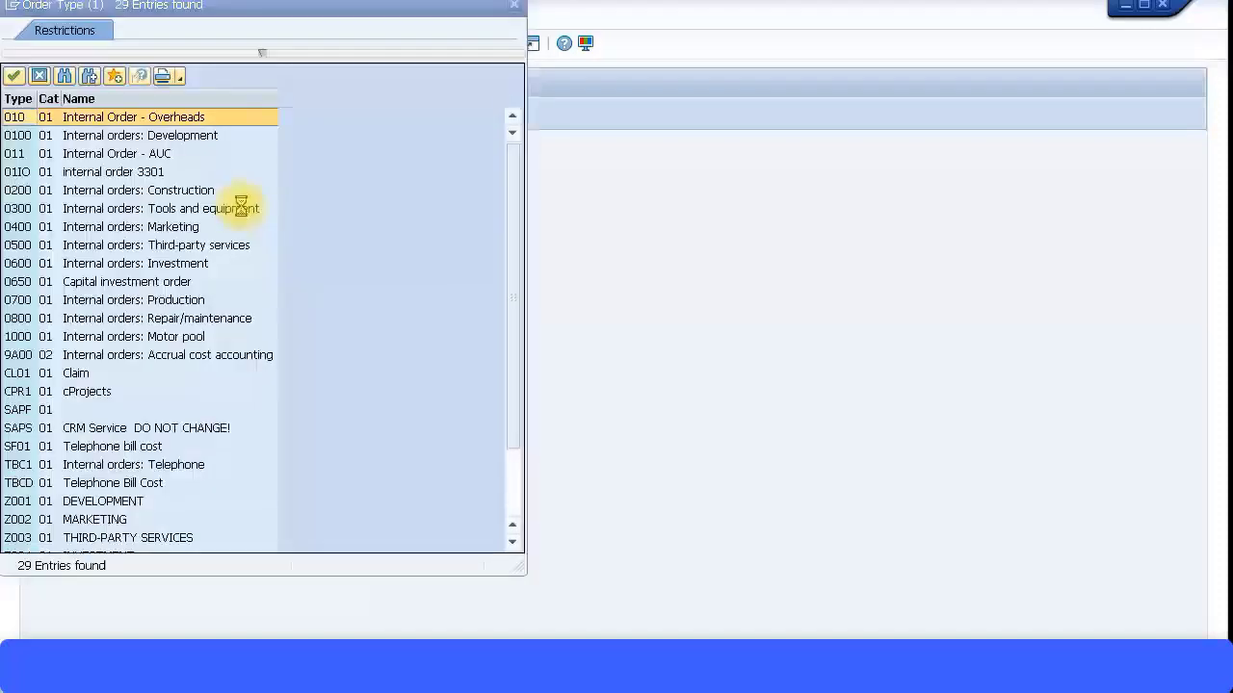
pyautogui.doubleClick(123, 228)
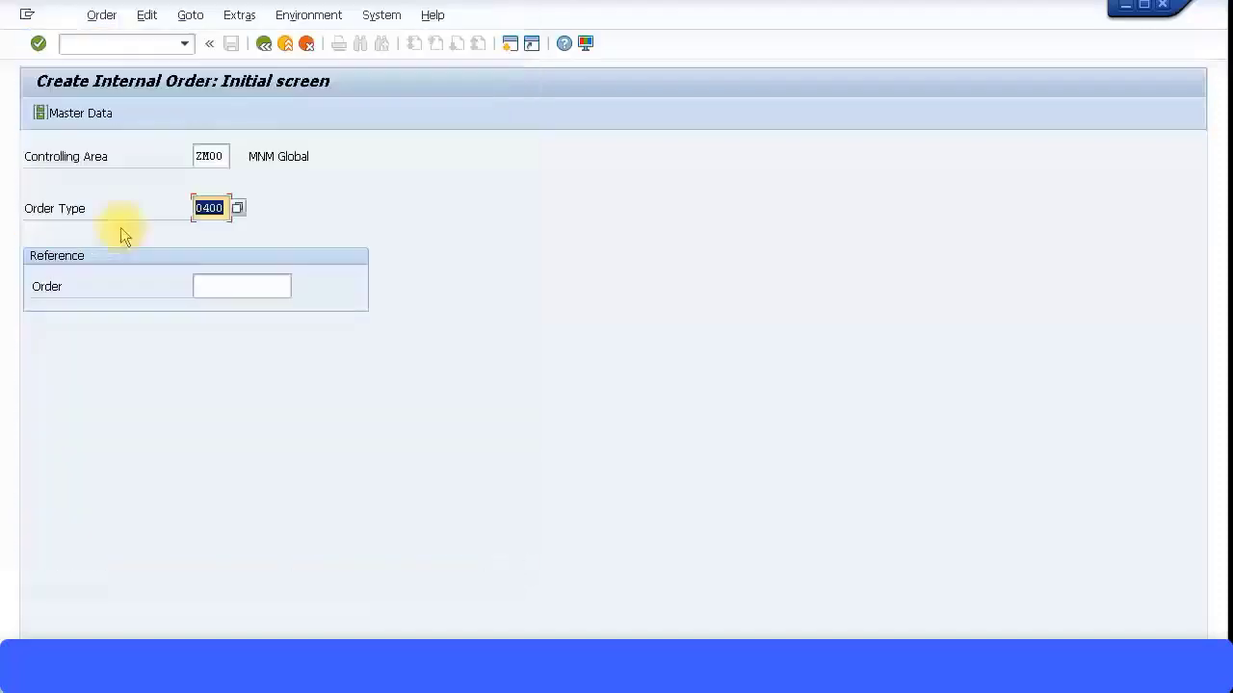
pyautogui.press('Return')
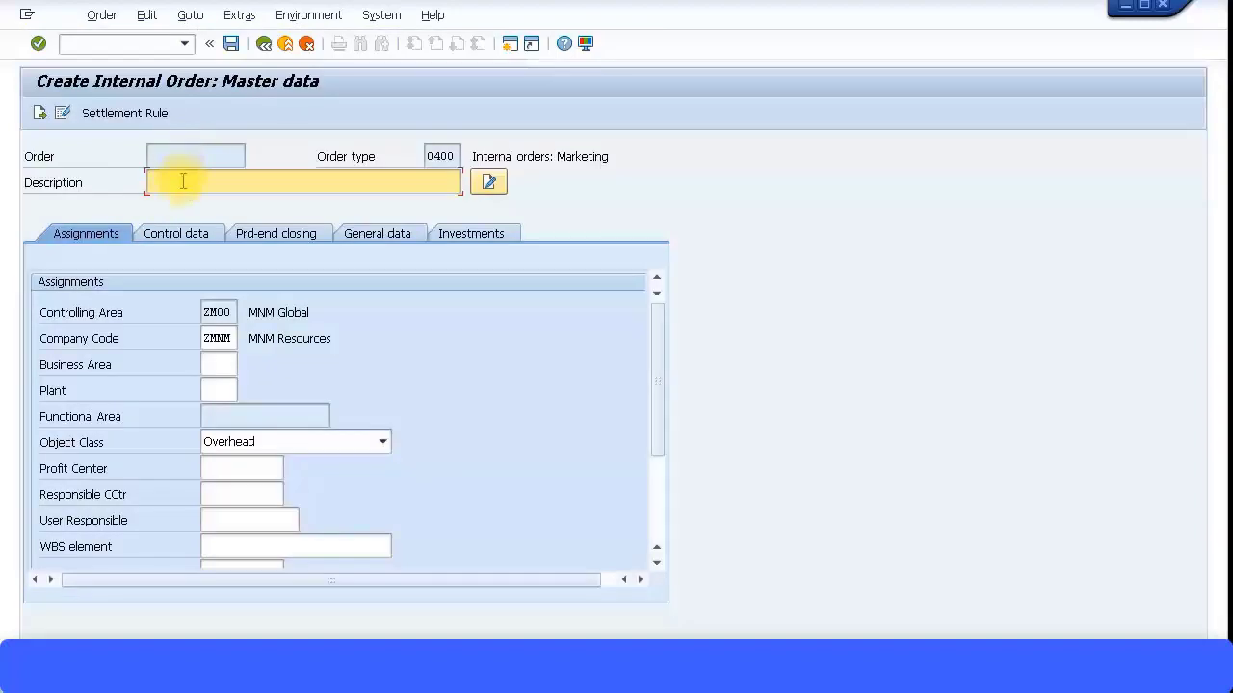
pyautogui.write('Product A -')
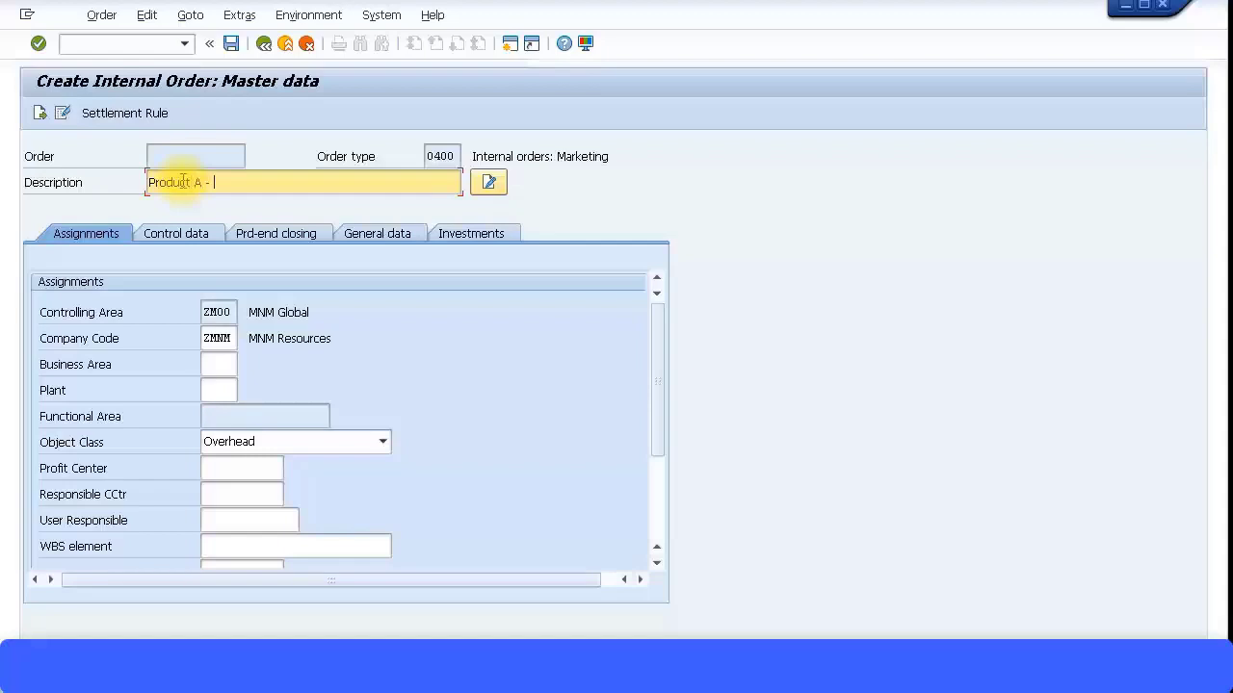